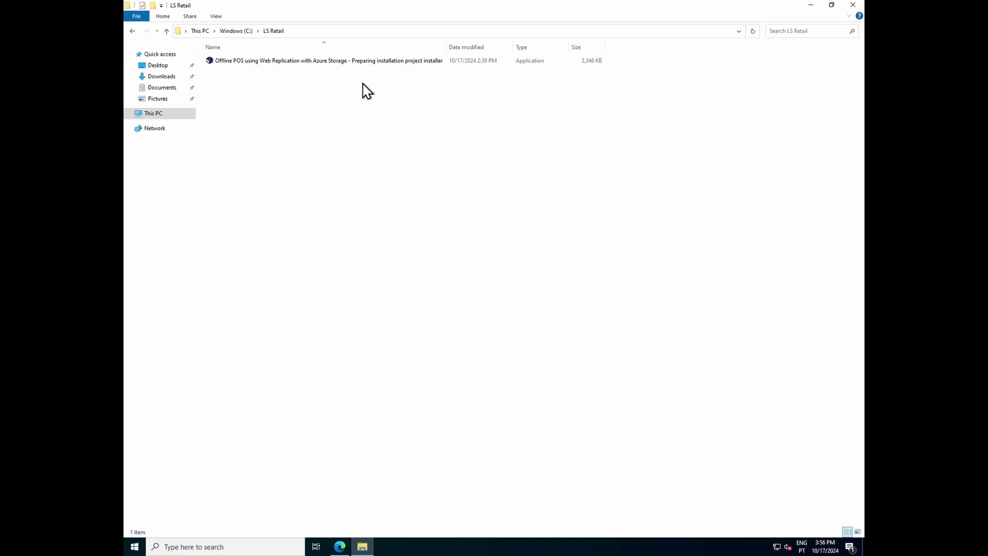
- Run the Offline POS preparation installer as administrator and start the Update Service Server setup
right_click(295, 63)
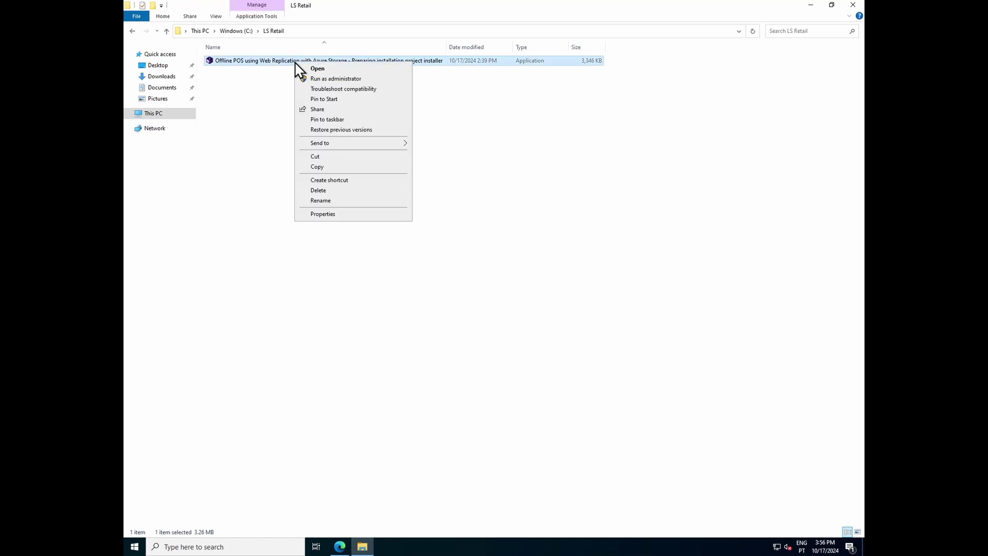
left_click(342, 80)
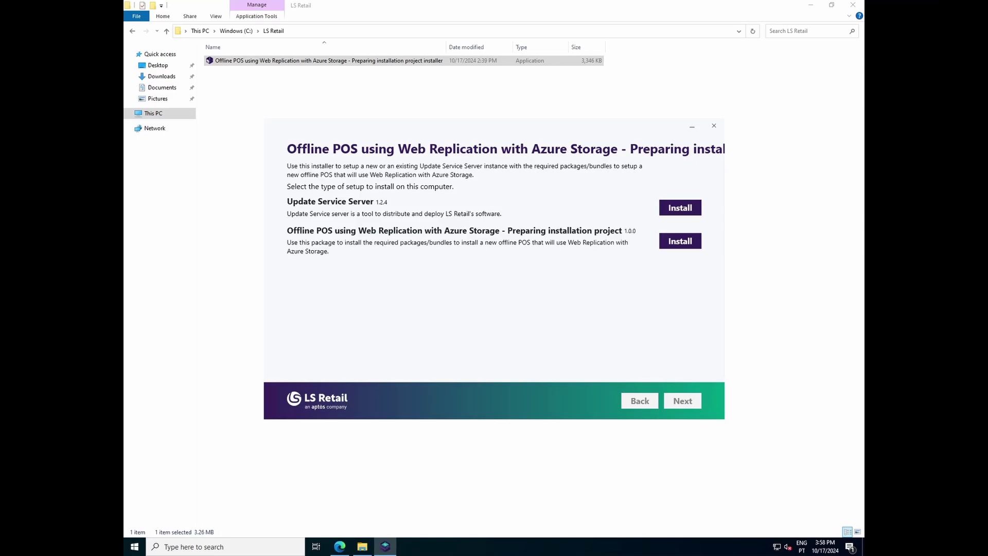
left_click(680, 208)
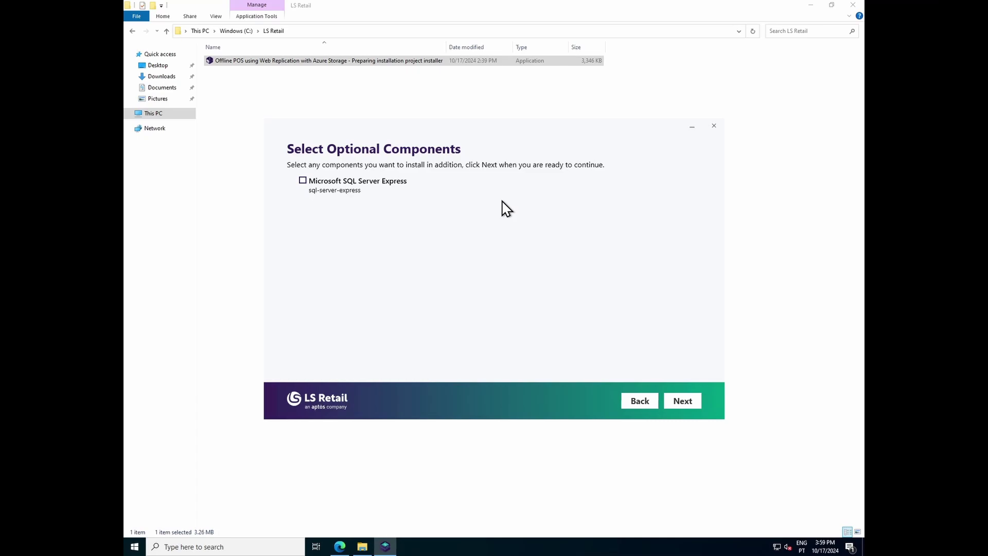
- Include Microsoft SQL Server Express as an optional component and accept the default arguments for it and Update Service Server
left_click(397, 181)
left_click(680, 399)
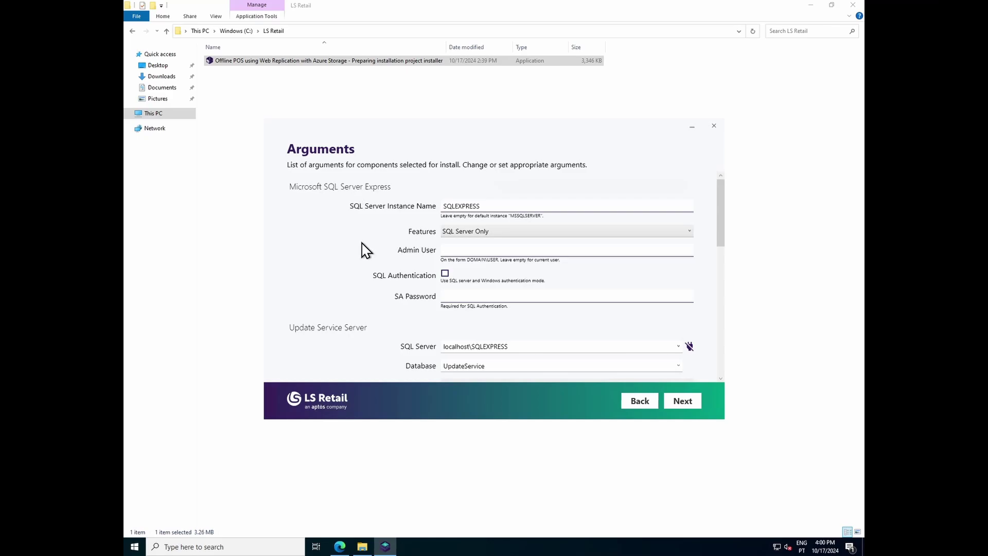
scroll(364, 253, "down", 1)
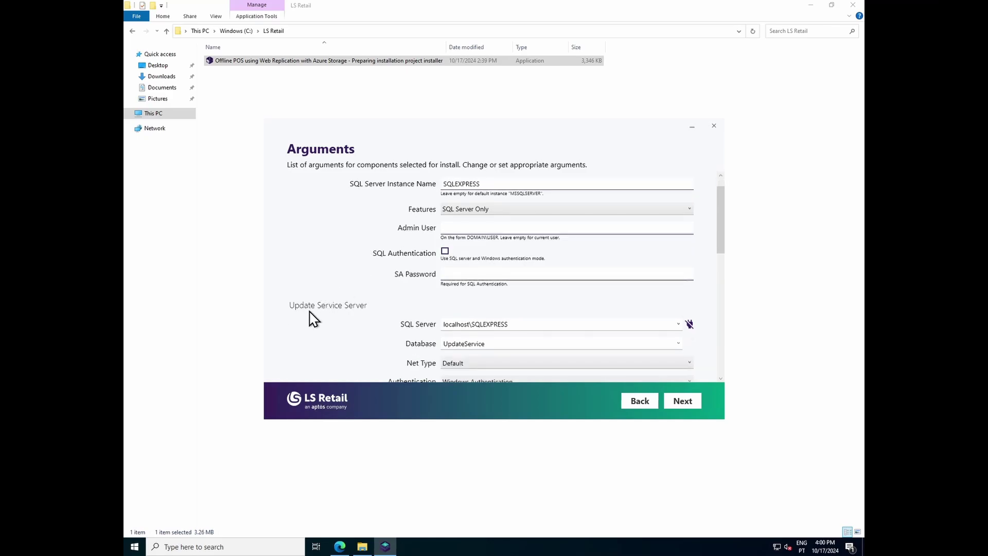
scroll(319, 314, "down", 1)
scroll(350, 297, "down", 1)
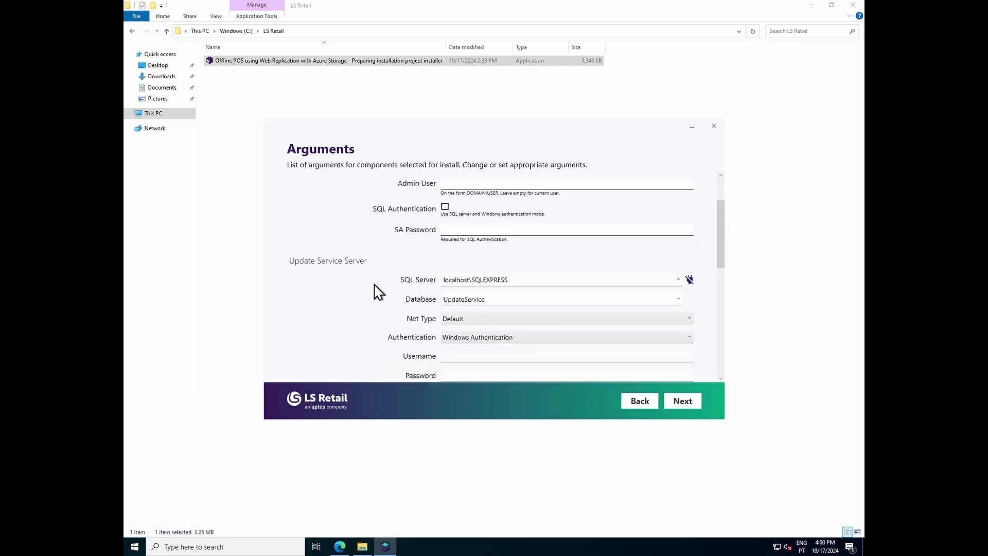
scroll(379, 292, "down", 1)
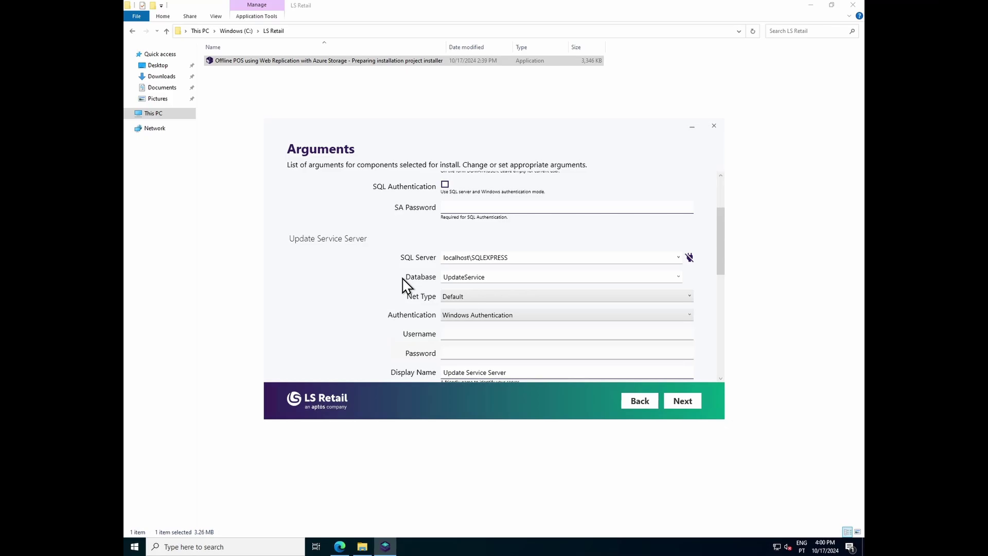
scroll(406, 286, "down", 1)
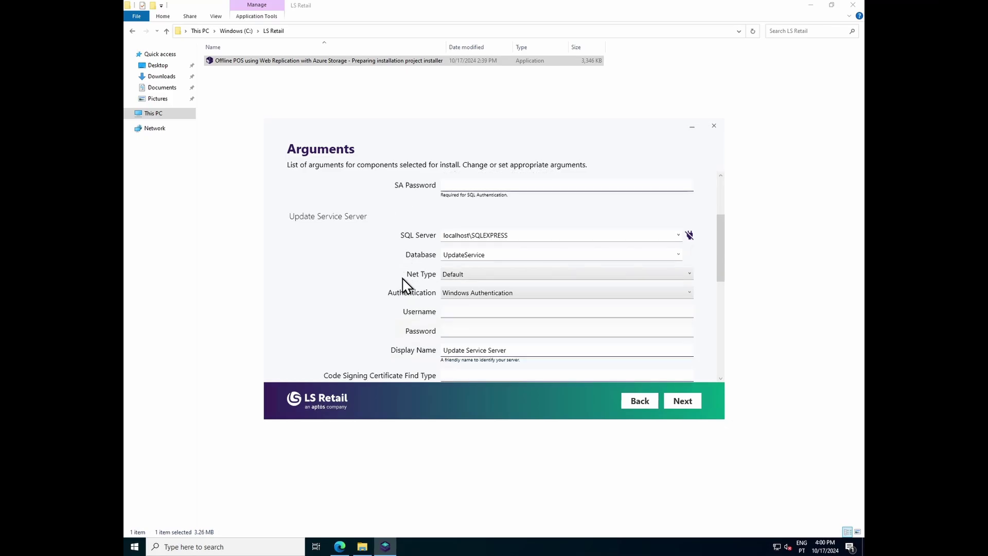
left_click(688, 400)
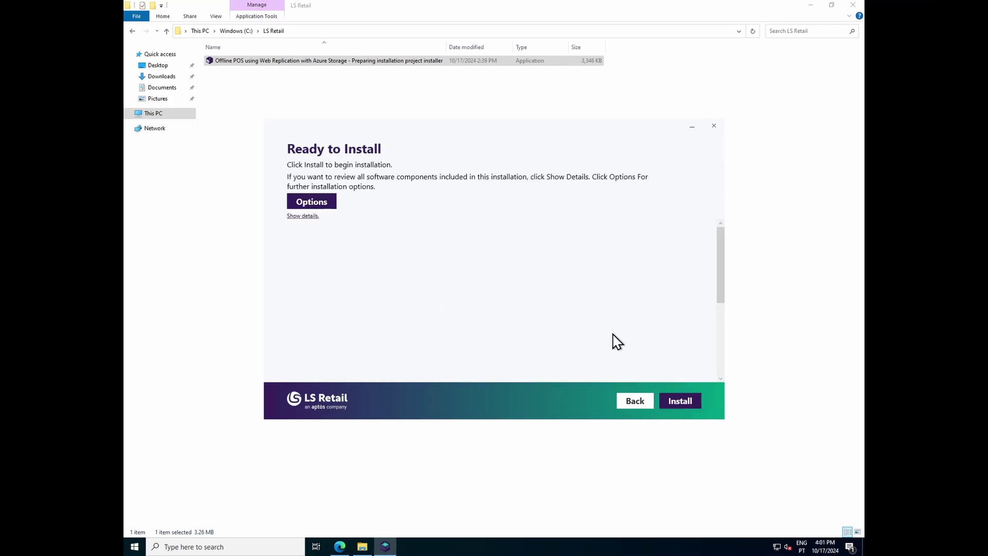
- Review the installation details, install the selected components by continuing past the Windows Update Sensitivity notice, and close the installer
left_click(311, 216)
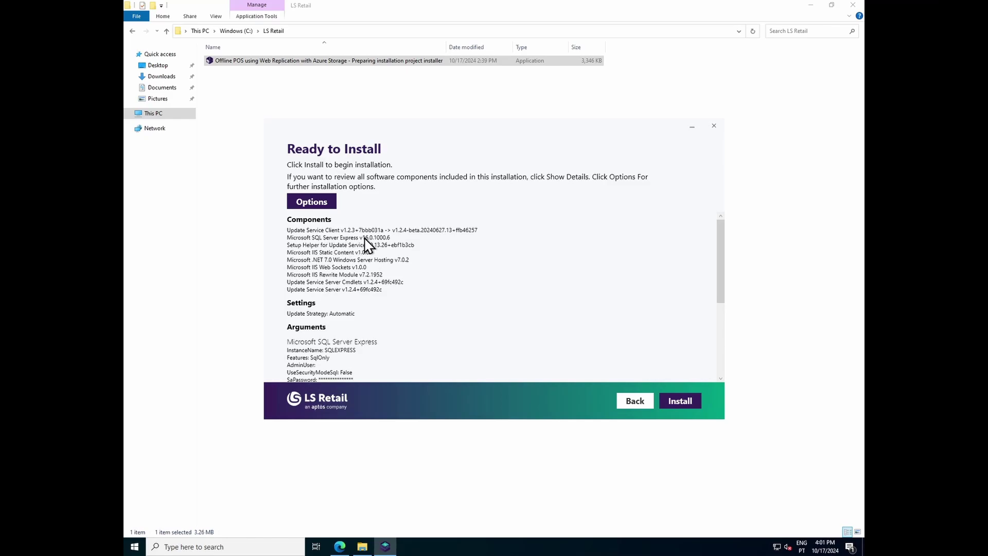
scroll(453, 274, "down", 1)
scroll(453, 275, "down", 2)
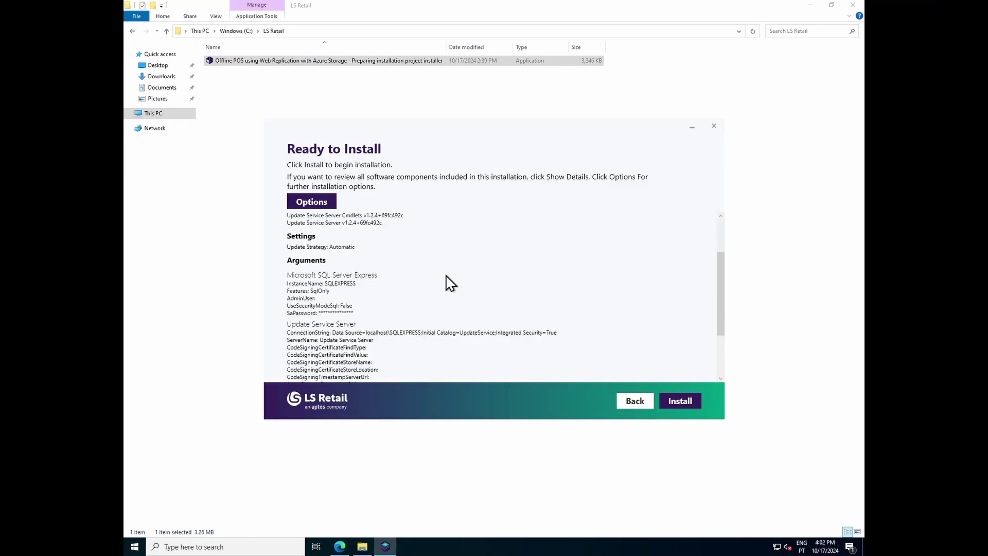
scroll(432, 264, "down", 3)
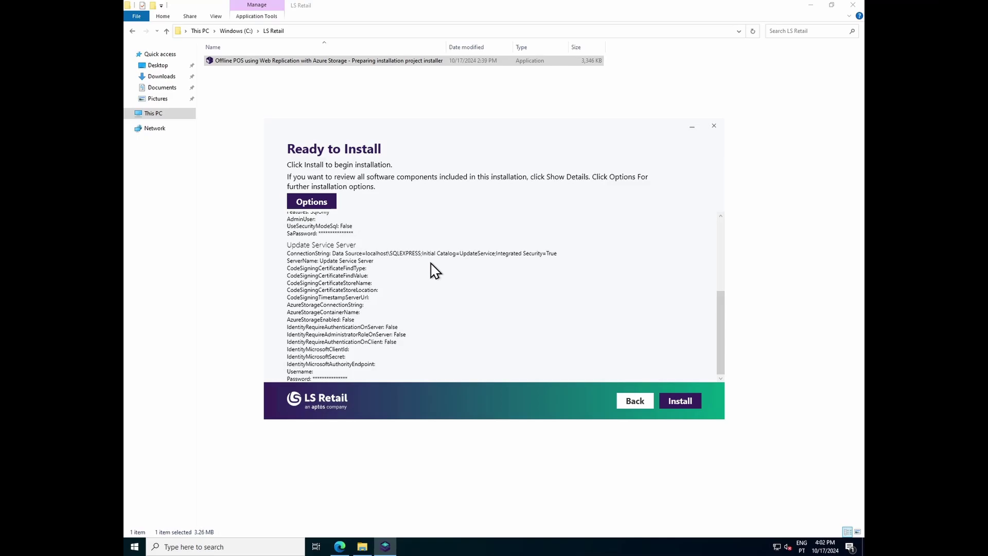
left_click(681, 397)
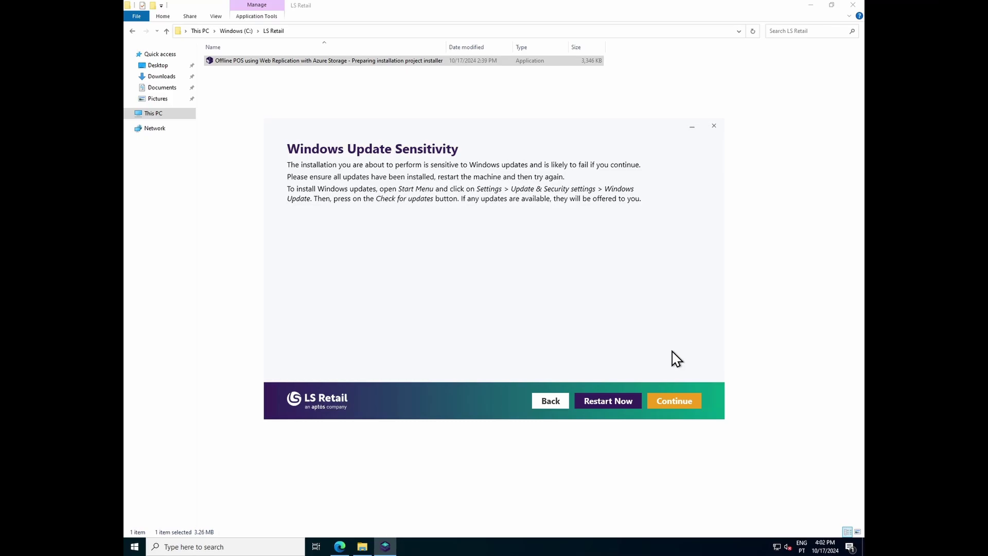
left_click(678, 401)
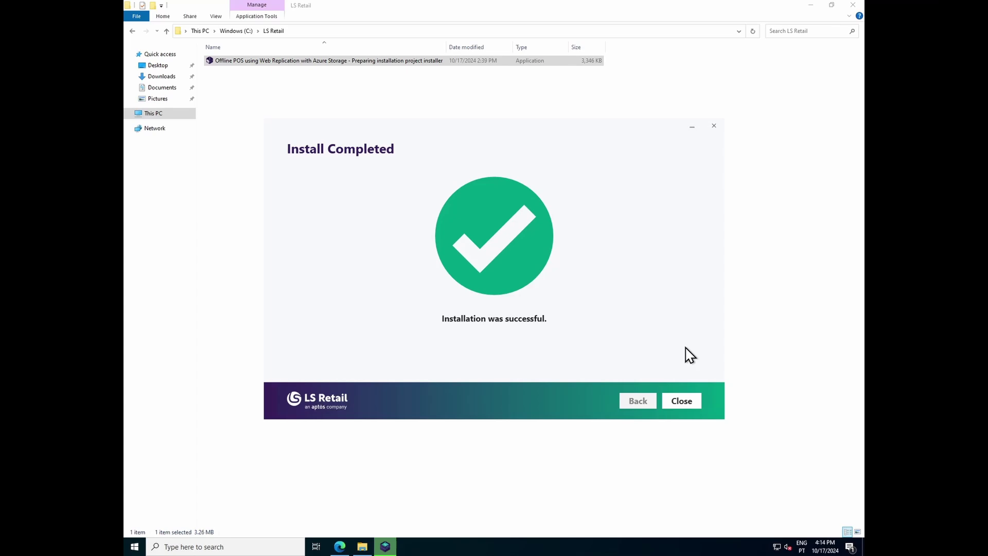
left_click(684, 401)
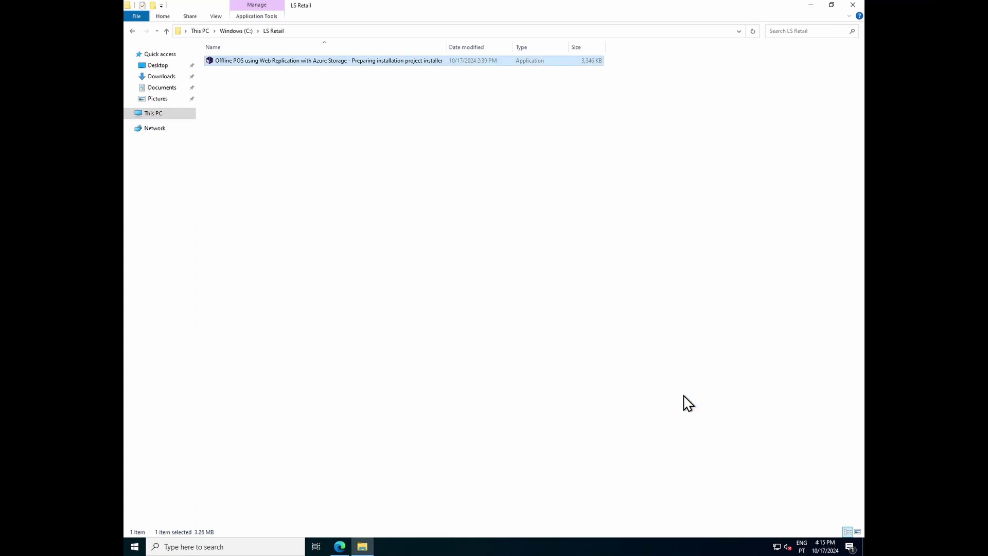
left_click(341, 547)
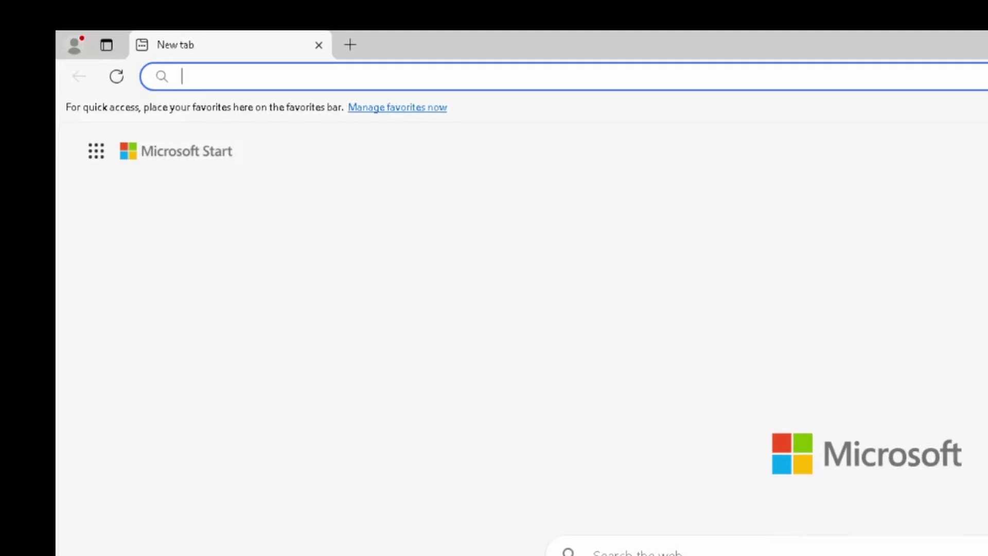
type("htt")
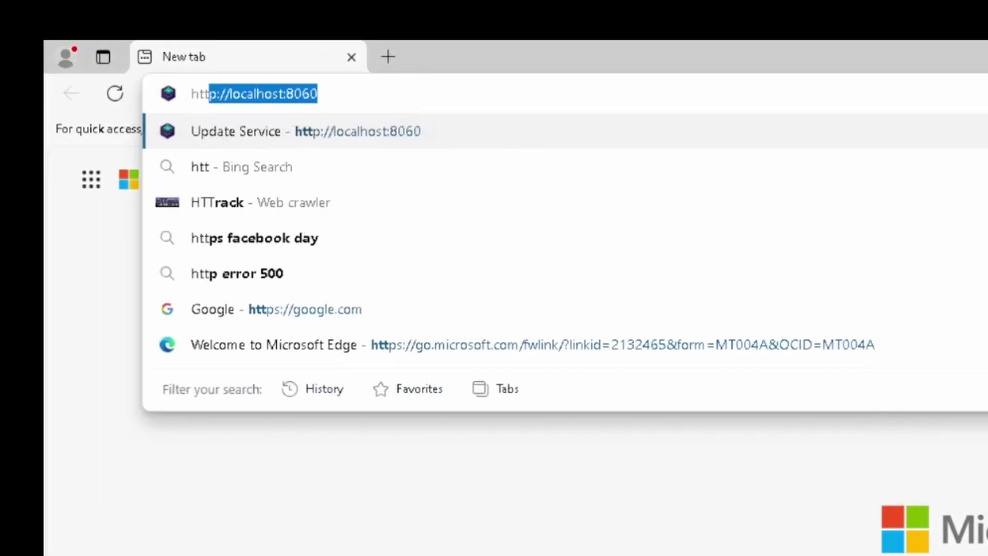
type("p://")
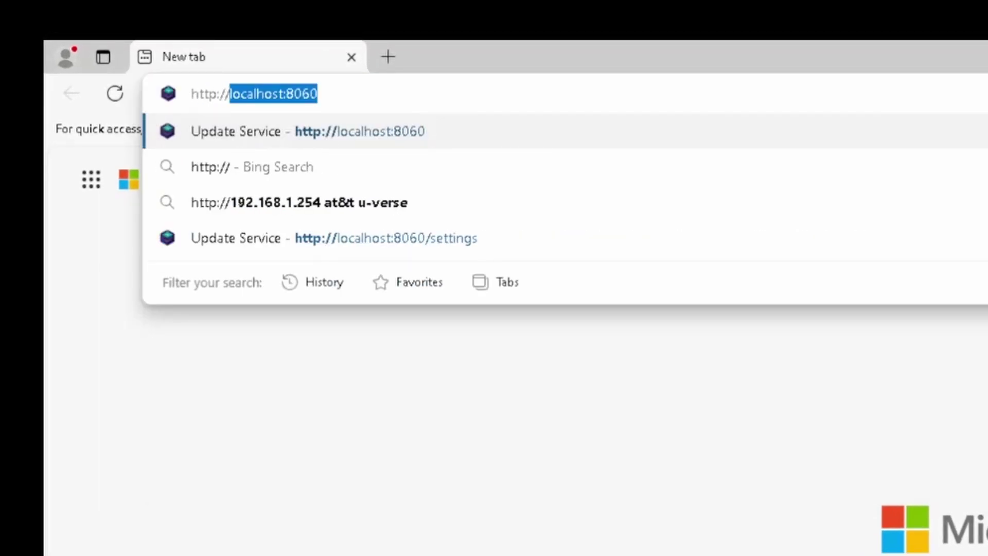
type("localhost:")
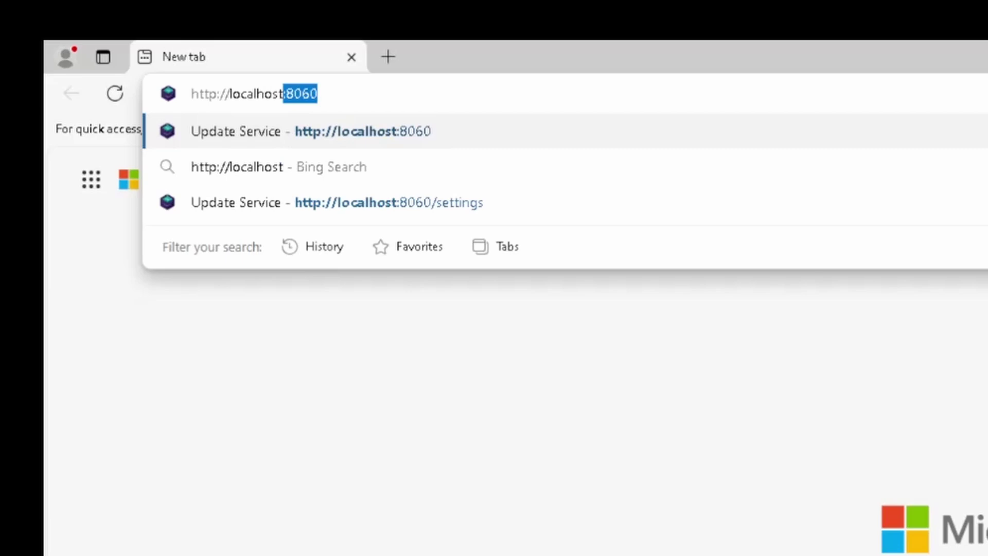
type("8060")
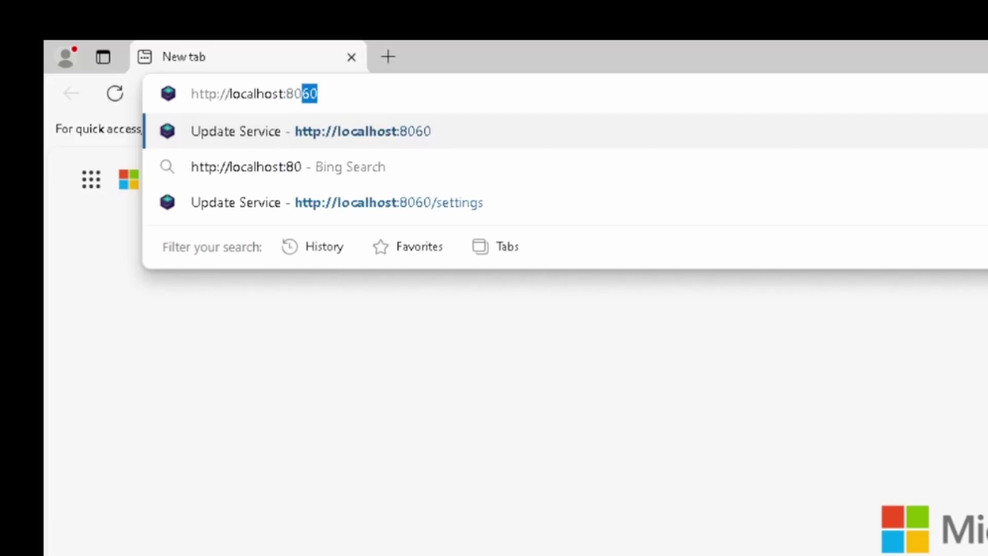
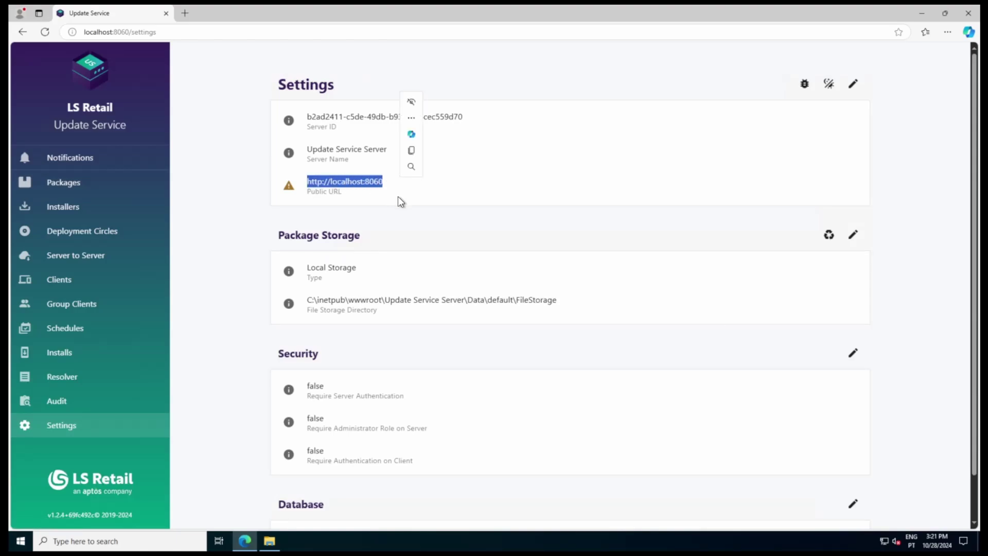
left_click(398, 196)
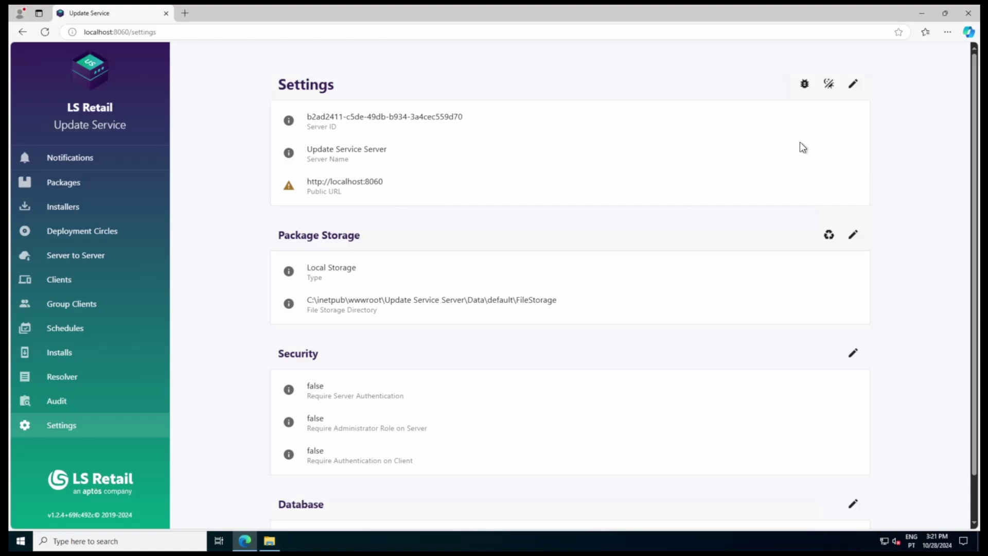
left_click(853, 90)
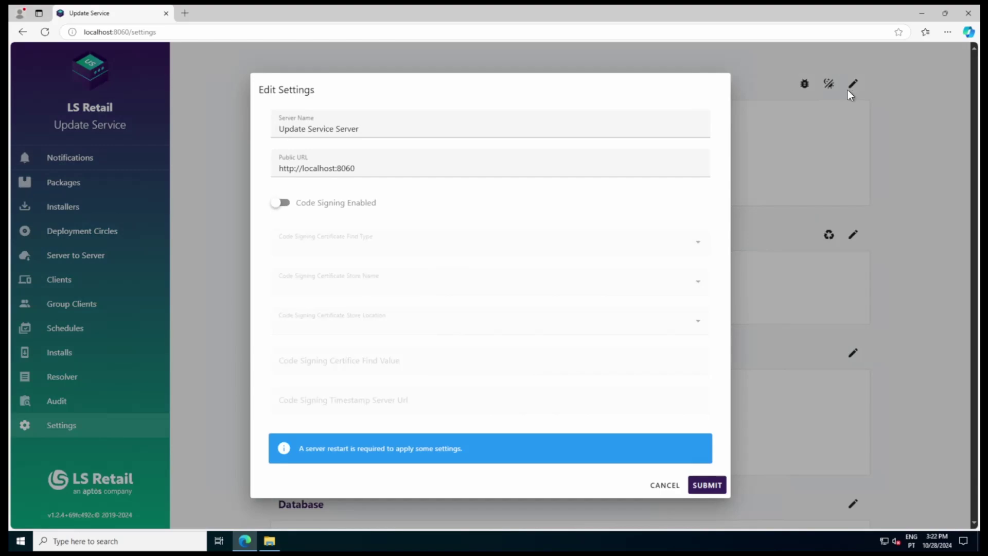
left_click(303, 170)
left_click_drag(303, 170, 335, 169)
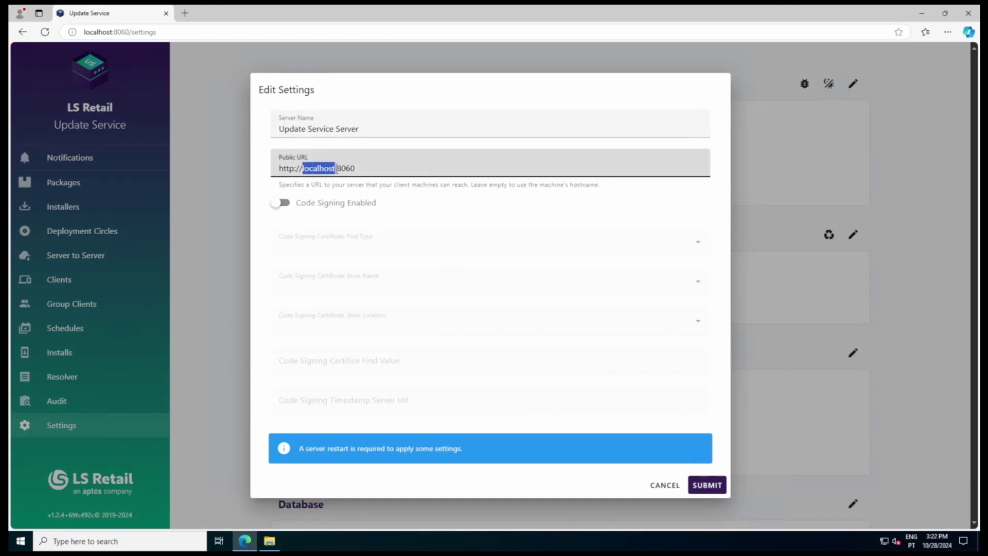
key("BackSpace")
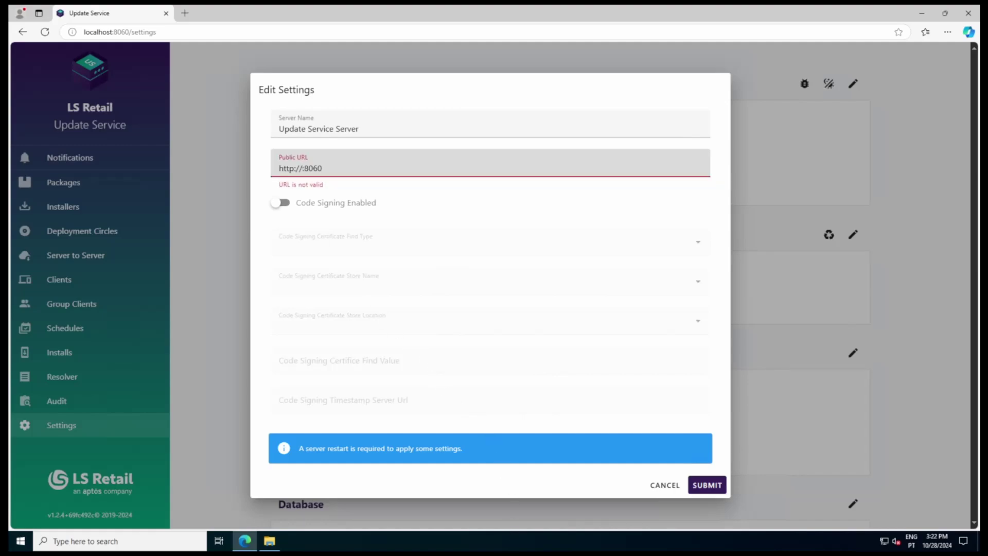
type("10.211.4.21")
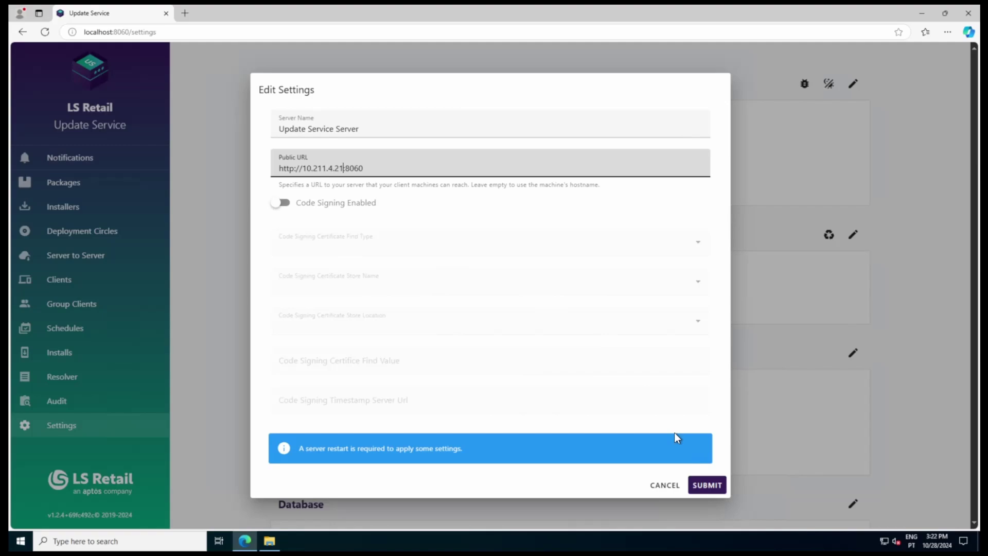
left_click(711, 486)
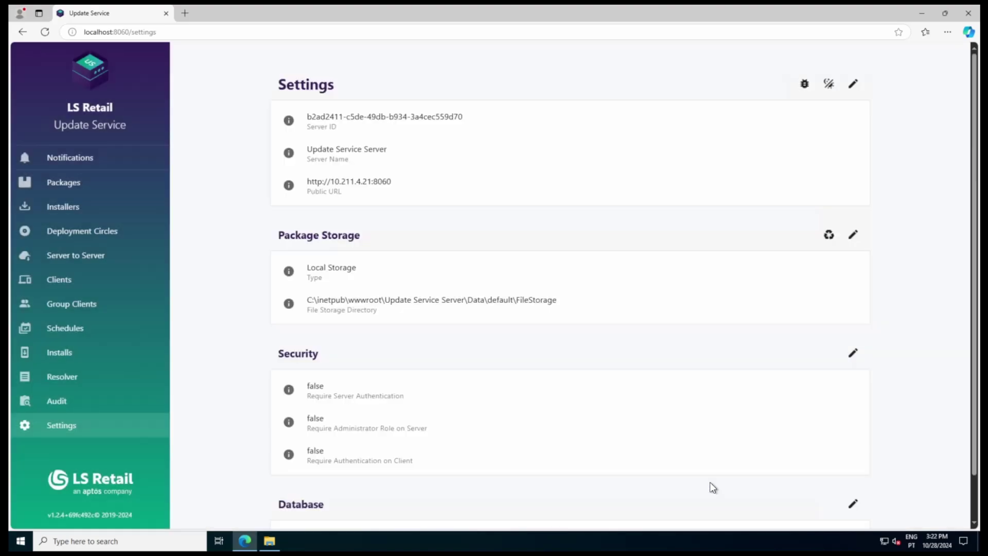